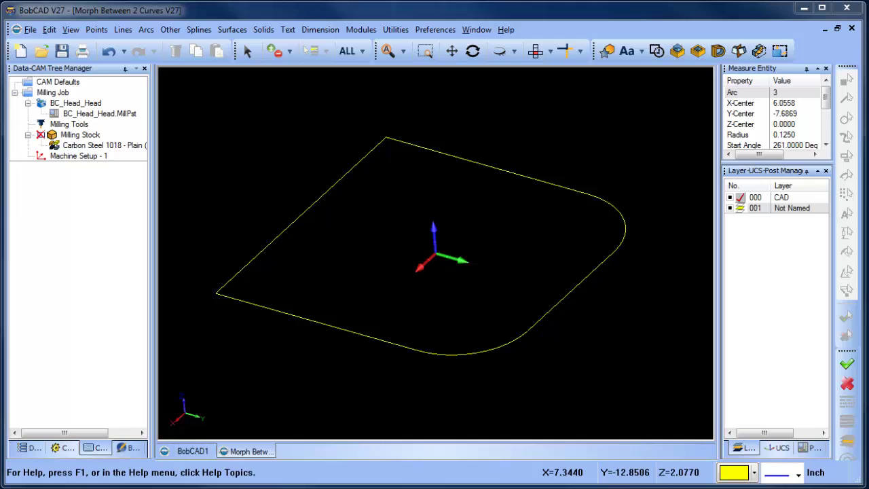
# Add a new layer 002 and make it the active layer
pyautogui.moveTo(368, 237); pyautogui.dragTo(426, 283, button='middle')
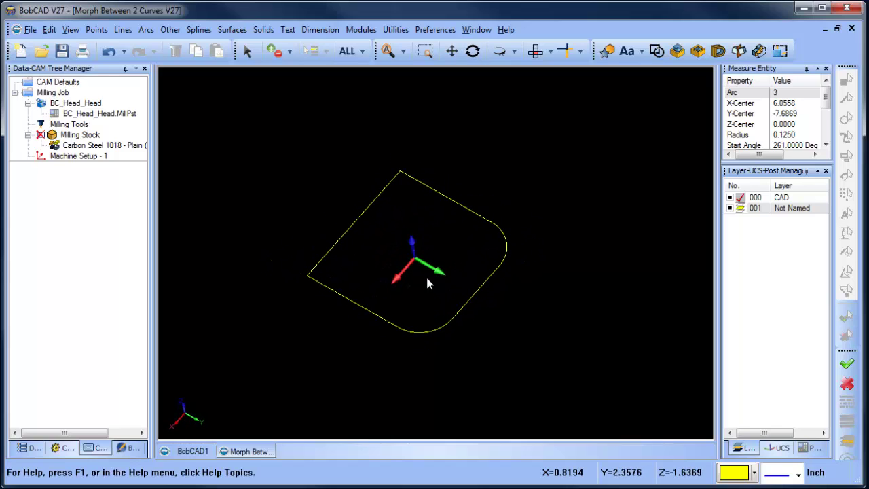
pyautogui.moveTo(412, 281); pyautogui.dragTo(433, 276, button='middle')
pyautogui.rightClick(780, 214)
pyautogui.click(780, 223)
pyautogui.click(740, 219)
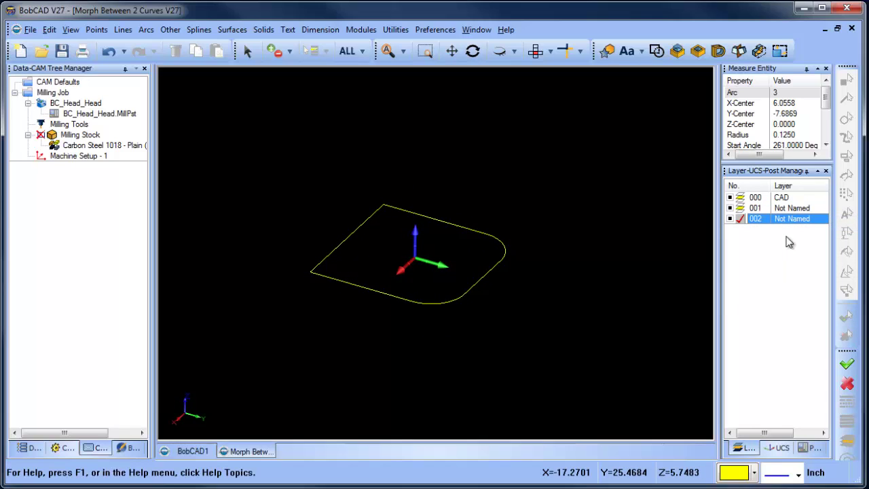
# Extrude the closed profile as a boss with distance 0 in the positive direction and 2.5 in the other direction
pyautogui.click(676, 53)
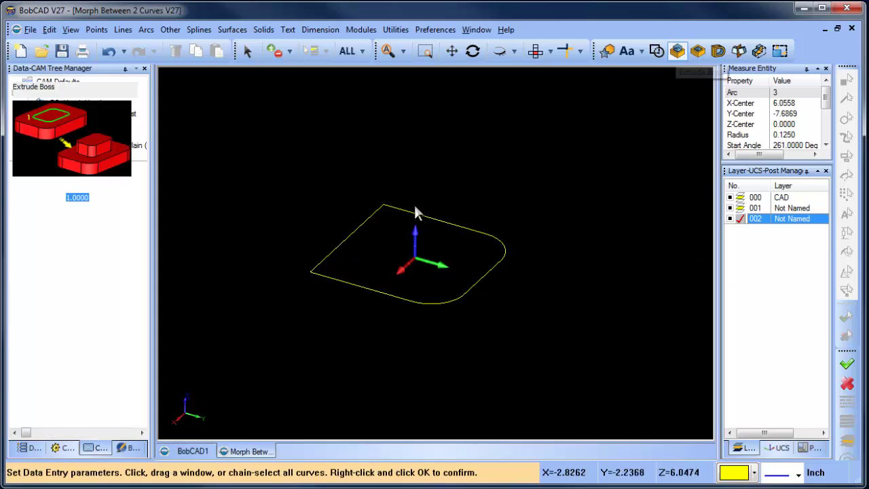
pyautogui.click(419, 212)
pyautogui.rightClick(465, 167)
pyautogui.click(477, 174)
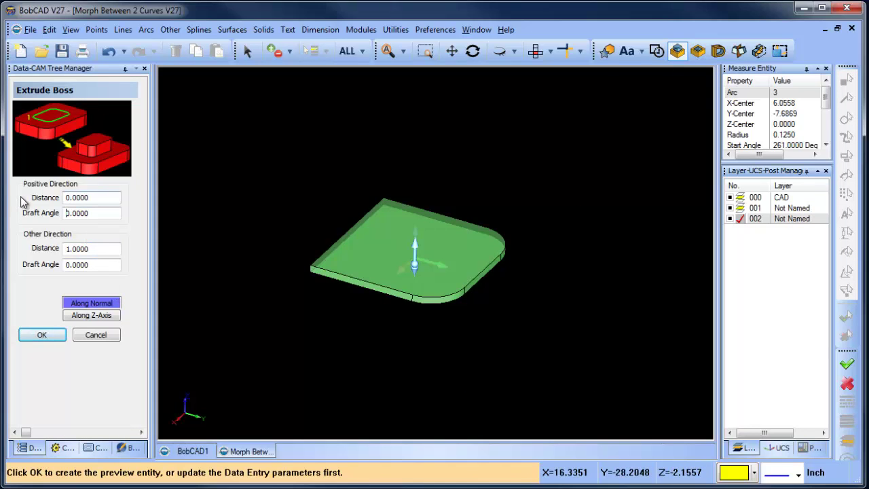
pyautogui.click(98, 249)
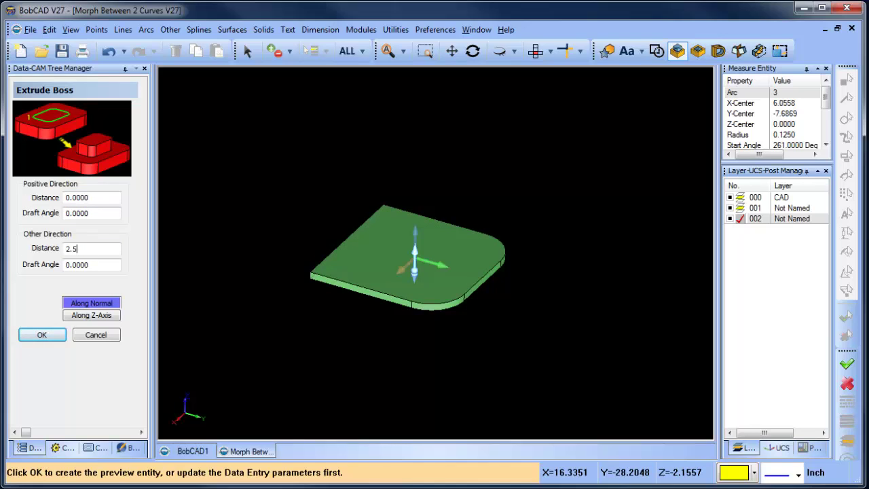
pyautogui.click(46, 338)
pyautogui.click(93, 334)
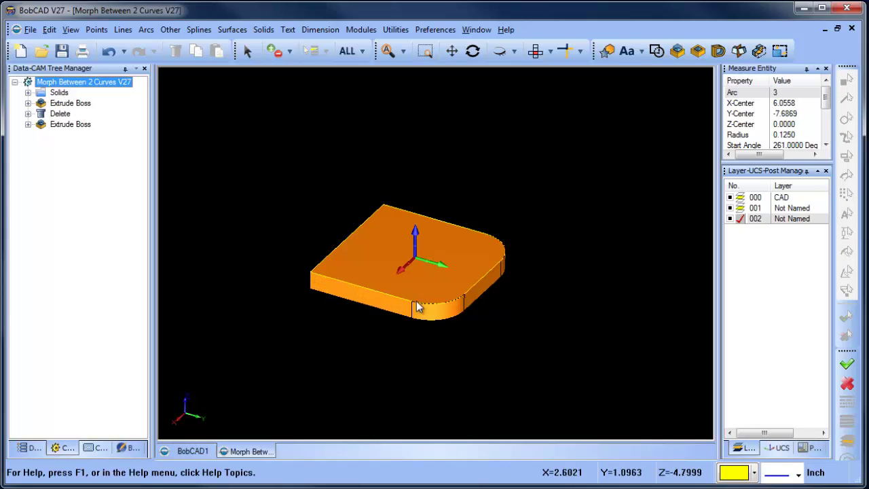
# Hide layers 000 and 001, leaving only the extruded solid's layer displayed
pyautogui.rightClick(528, 171)
pyautogui.click(558, 192)
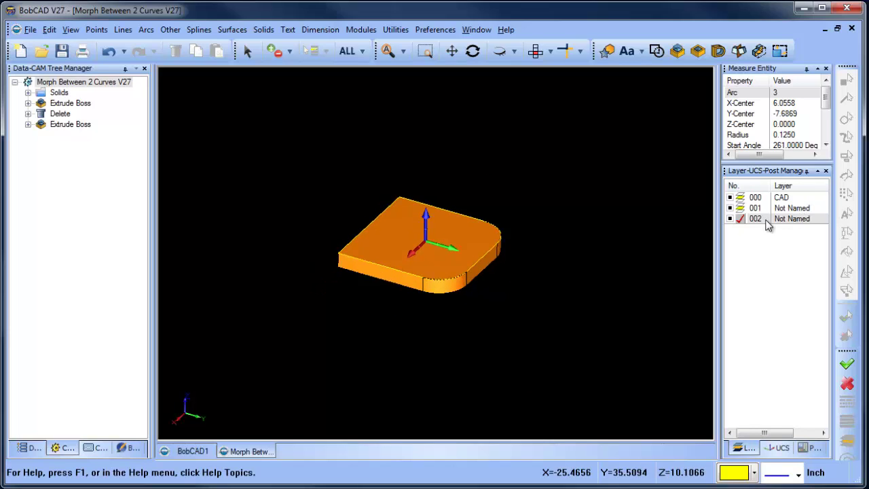
pyautogui.click(731, 208)
pyautogui.click(729, 196)
# Load the saved feature file "morph between 2 curves.bcom" into Machine Setup - 1 of the milling job
pyautogui.click(70, 124)
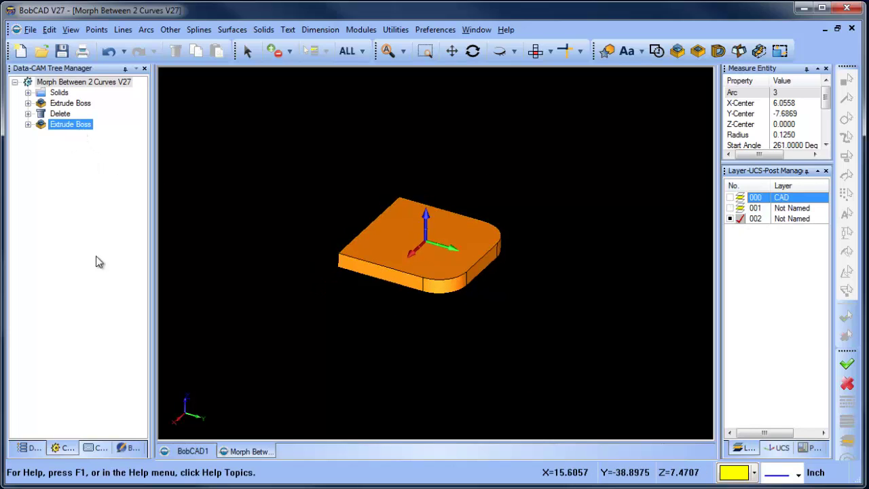
pyautogui.click(95, 454)
pyautogui.click(83, 105)
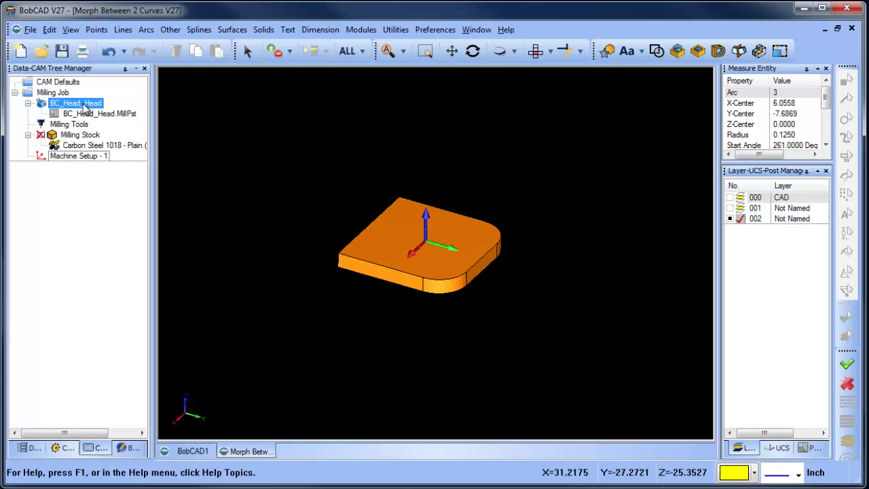
pyautogui.click(79, 135)
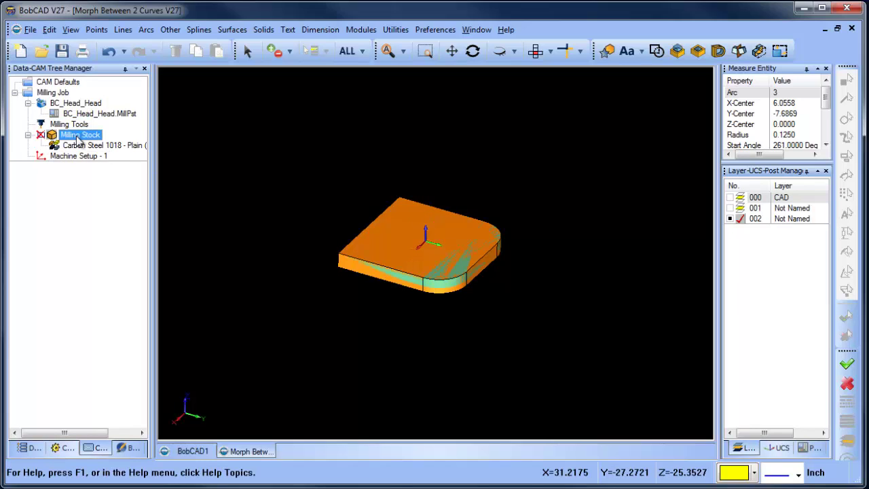
pyautogui.click(75, 156)
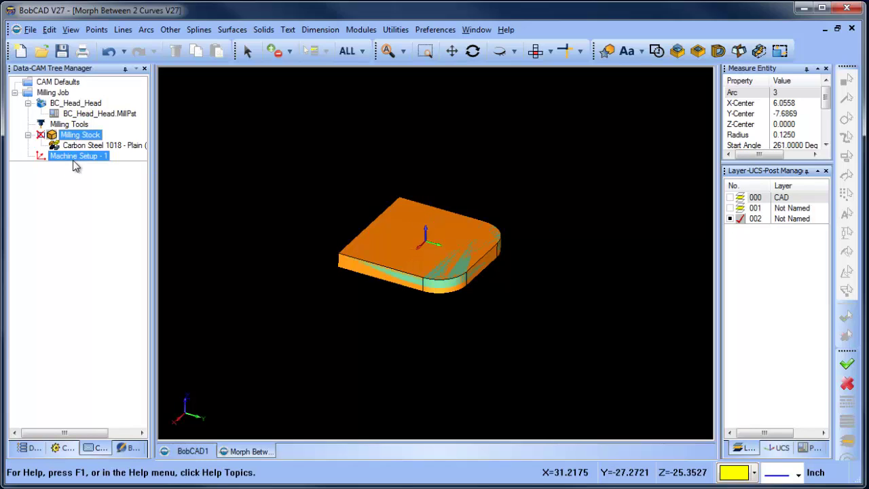
pyautogui.rightClick(74, 157)
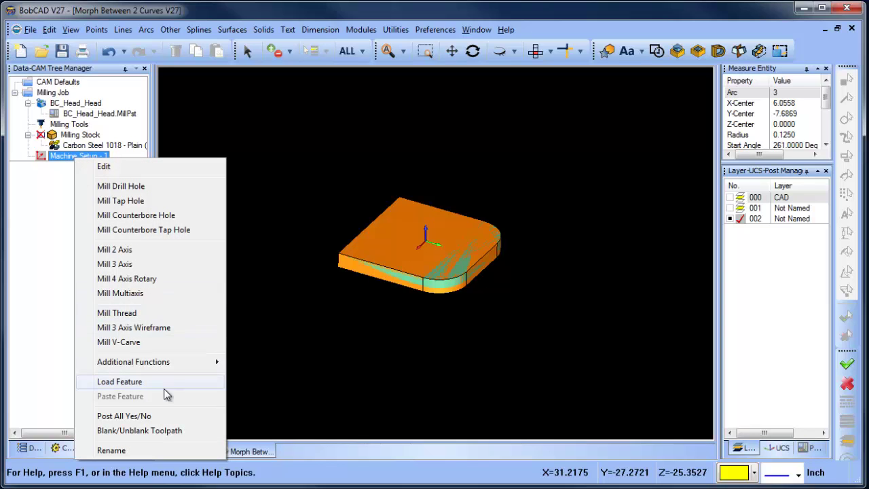
pyautogui.click(163, 384)
pyautogui.click(408, 181)
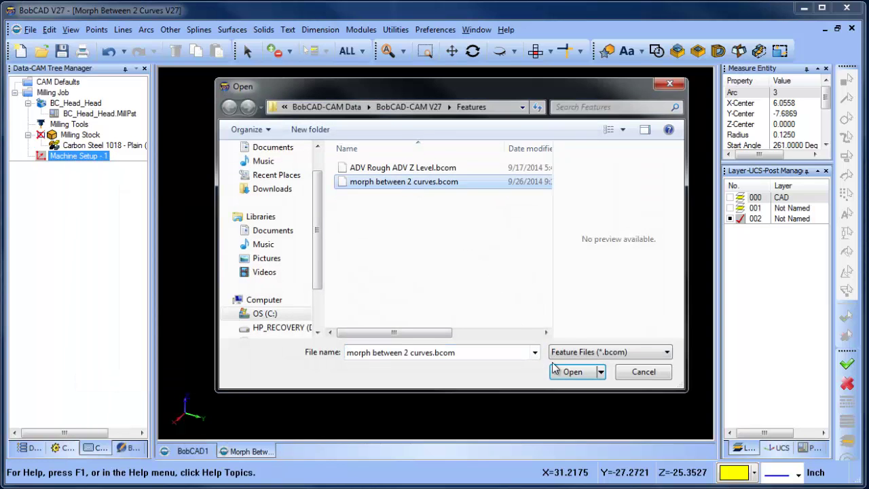
pyautogui.click(572, 372)
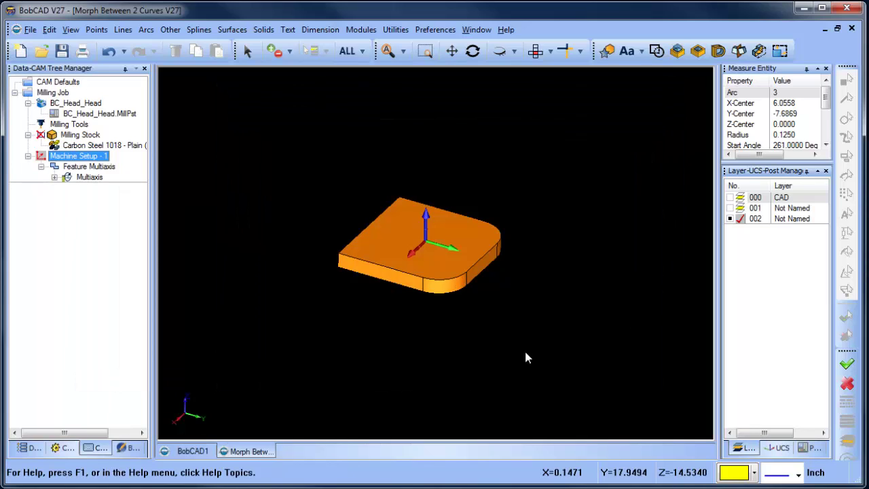
# Assign the plate's three straight side walls and the two rounded corner faces between them as the Multiaxis operation's drive surfaces
pyautogui.click(54, 177)
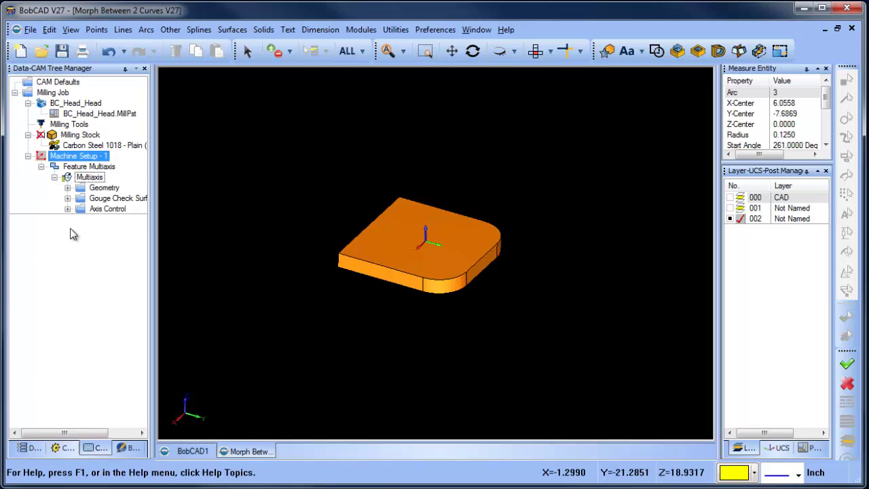
pyautogui.click(68, 187)
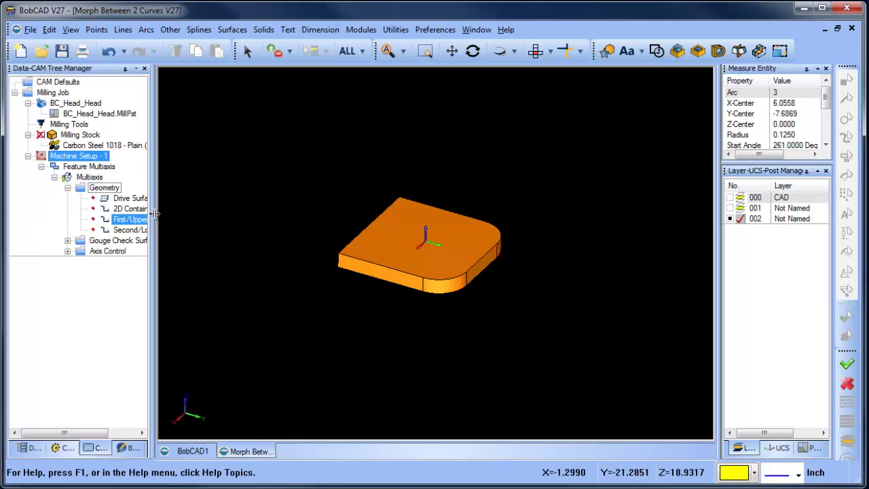
pyautogui.moveTo(155, 214); pyautogui.dragTo(209, 213)
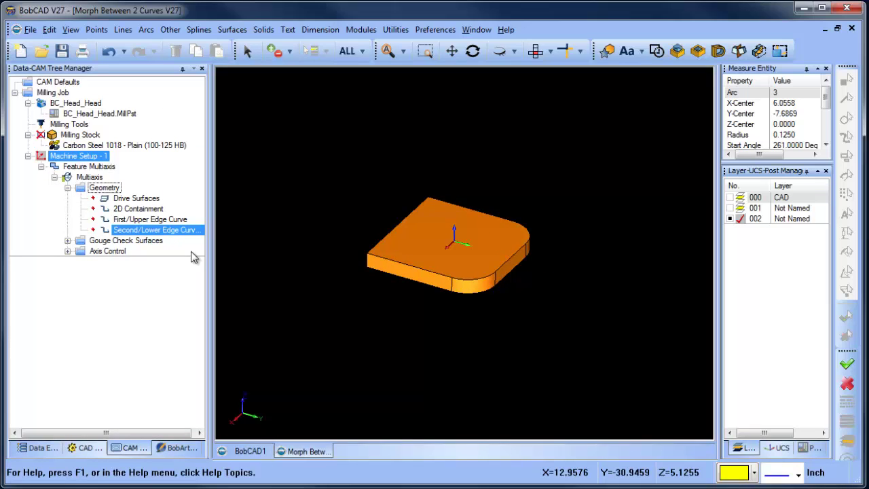
pyautogui.rightClick(138, 199)
pyautogui.click(177, 209)
pyautogui.click(410, 278)
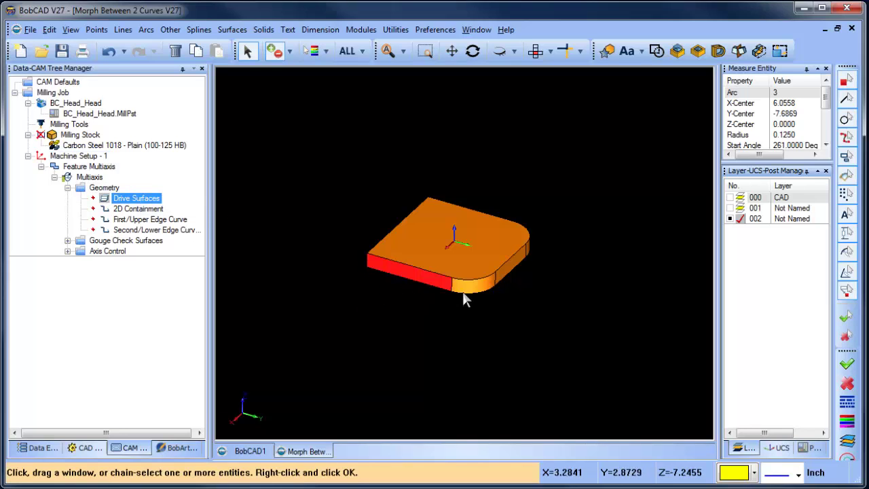
pyautogui.moveTo(593, 363); pyautogui.dragTo(454, 297, button='middle')
pyautogui.click(493, 295)
pyautogui.moveTo(525, 323); pyautogui.dragTo(411, 297, button='middle')
pyautogui.click(460, 288)
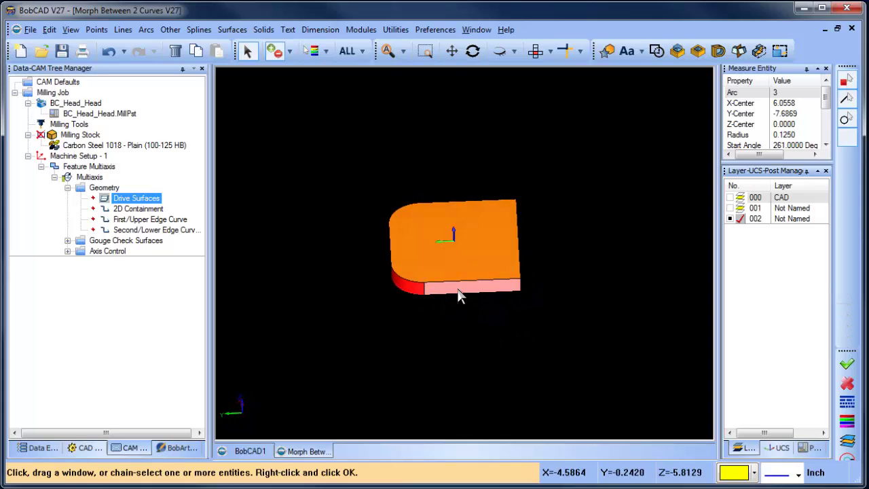
pyautogui.rightClick(429, 340)
# Assign the top edges of the machined side walls and rounded corners as the First/Upper Edge Curve
pyautogui.moveTo(333, 294); pyautogui.dragTo(507, 333, button='middle')
pyautogui.click(143, 239)
pyautogui.click(148, 219)
pyautogui.rightClick(147, 220)
pyautogui.click(178, 227)
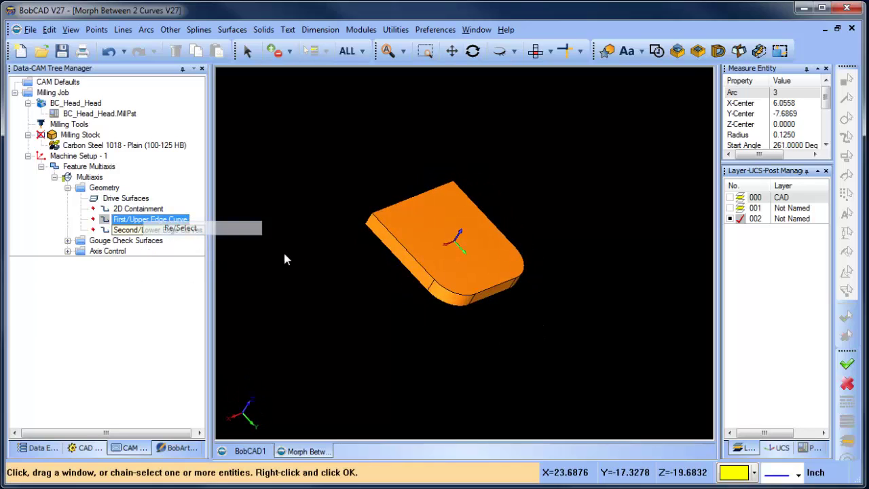
pyautogui.click(412, 259)
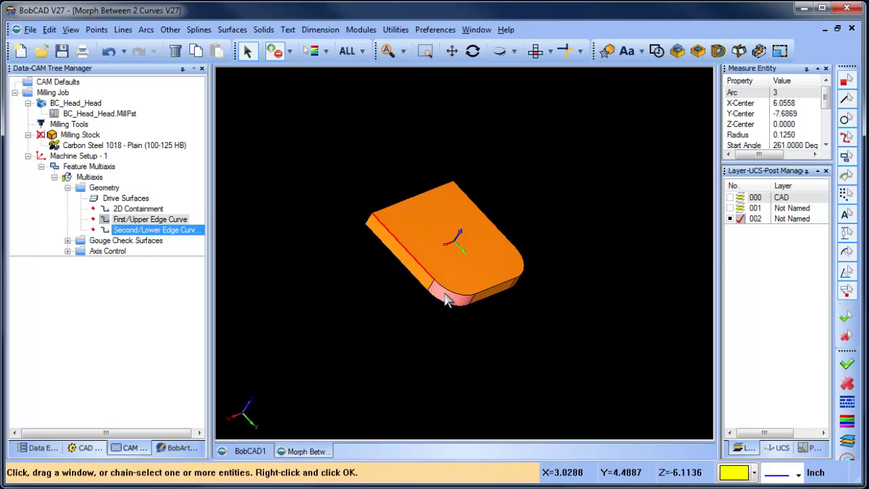
pyautogui.click(489, 288)
pyautogui.moveTo(485, 297); pyautogui.dragTo(519, 250, button='middle')
pyautogui.moveTo(486, 349); pyautogui.dragTo(480, 355, button='middle')
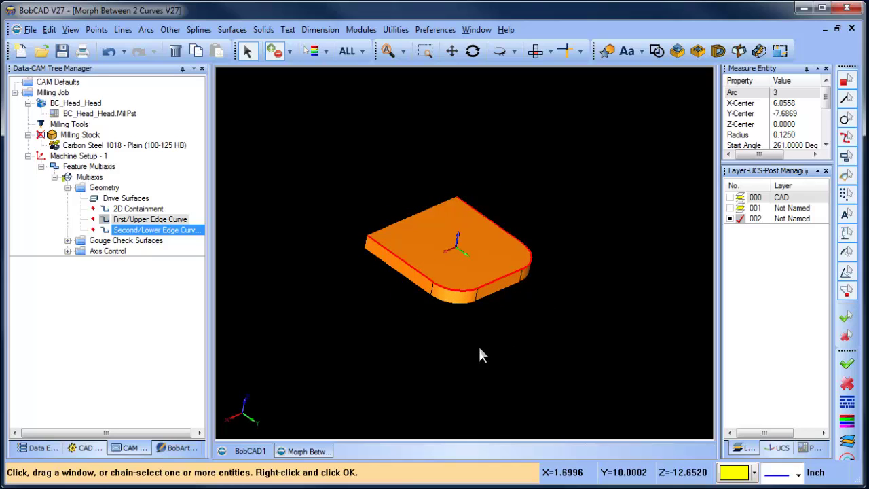
pyautogui.press('space')
# Assign the bottom edges of the same side walls and rounded corners as the Second/Lower Edge Curves
pyautogui.rightClick(151, 232)
pyautogui.click(190, 235)
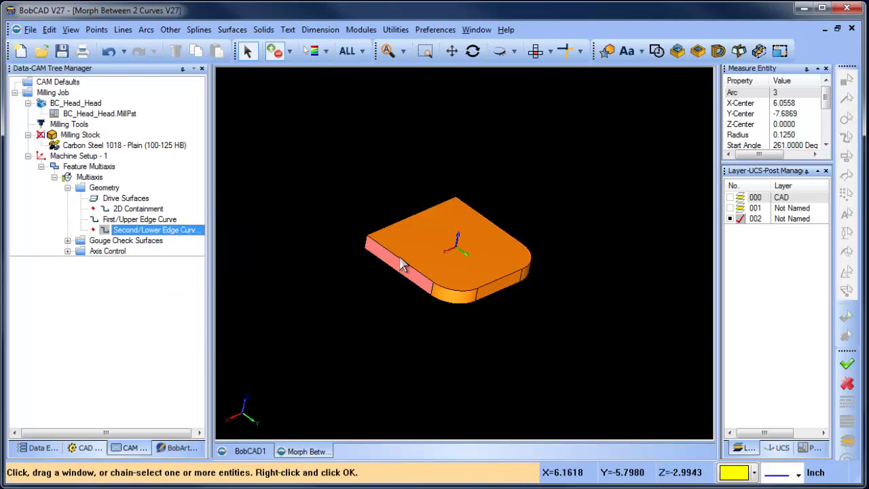
pyautogui.click(442, 299)
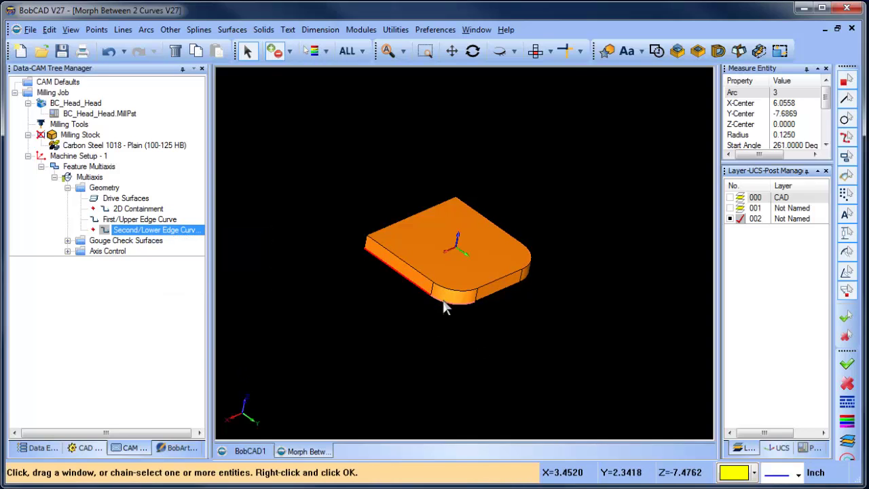
pyautogui.moveTo(493, 314); pyautogui.dragTo(511, 305, button='middle')
pyautogui.click(499, 294)
pyautogui.press('space')
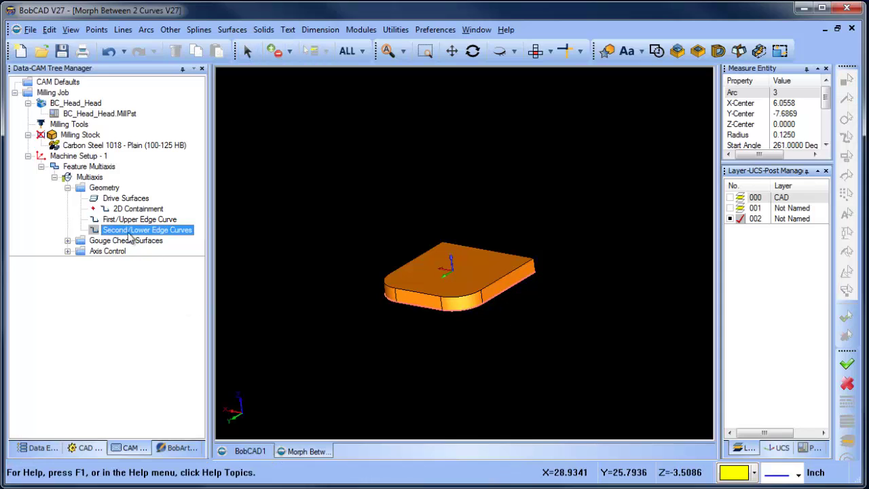
# Compute the toolpath for Feature Multiaxis and inspect it around the plate's walls
pyautogui.rightClick(89, 167)
pyautogui.click(156, 185)
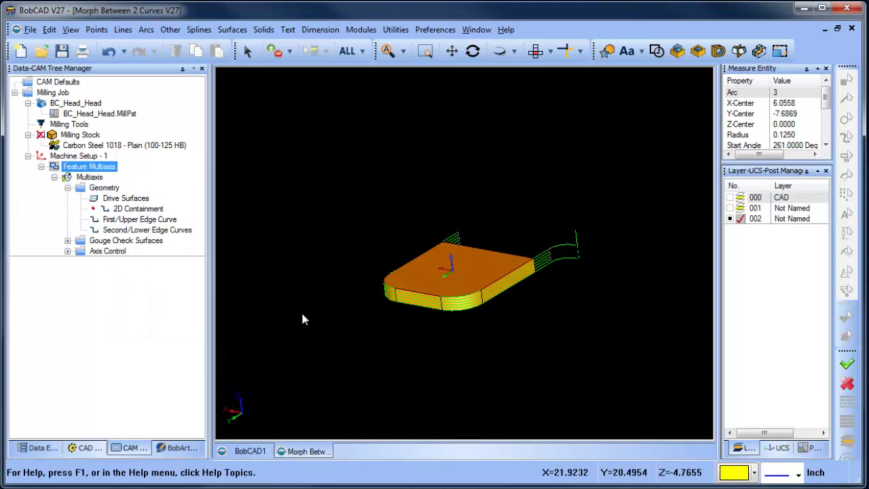
pyautogui.moveTo(303, 319); pyautogui.dragTo(465, 362, button='middle')
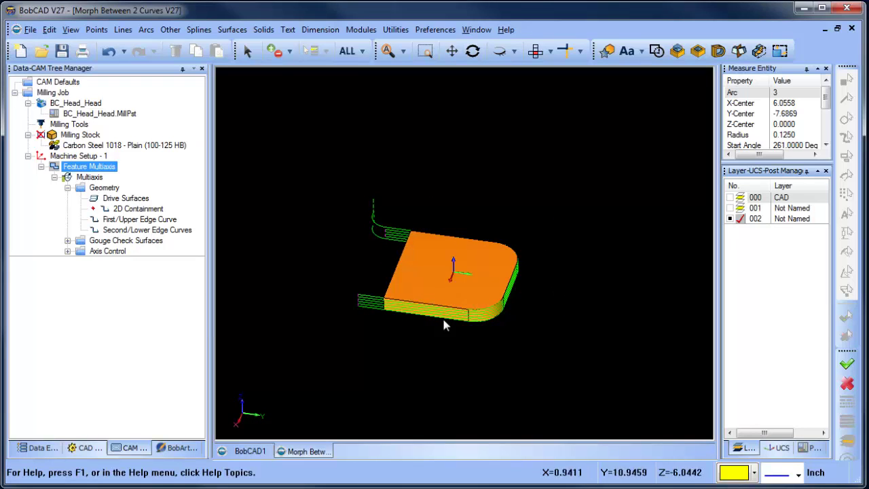
pyautogui.moveTo(523, 351); pyautogui.dragTo(502, 337, button='middle')
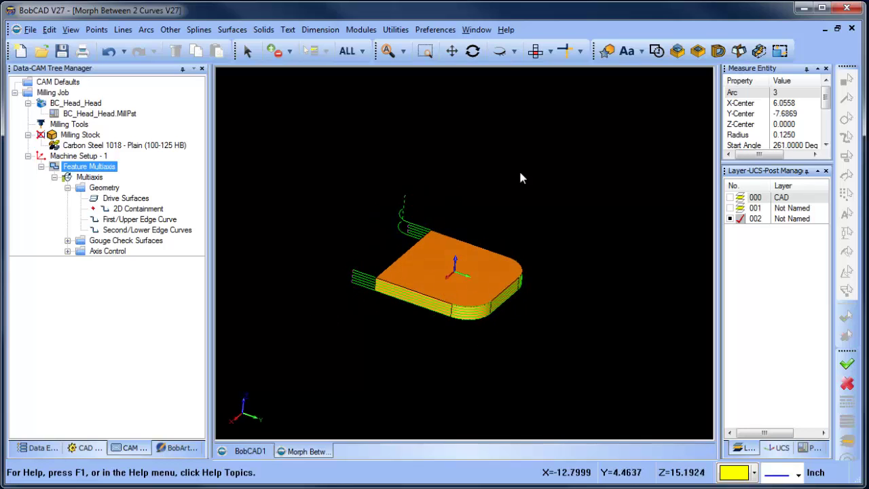
# Launch the toolpath simulation and widen its display area
pyautogui.click(375, 33)
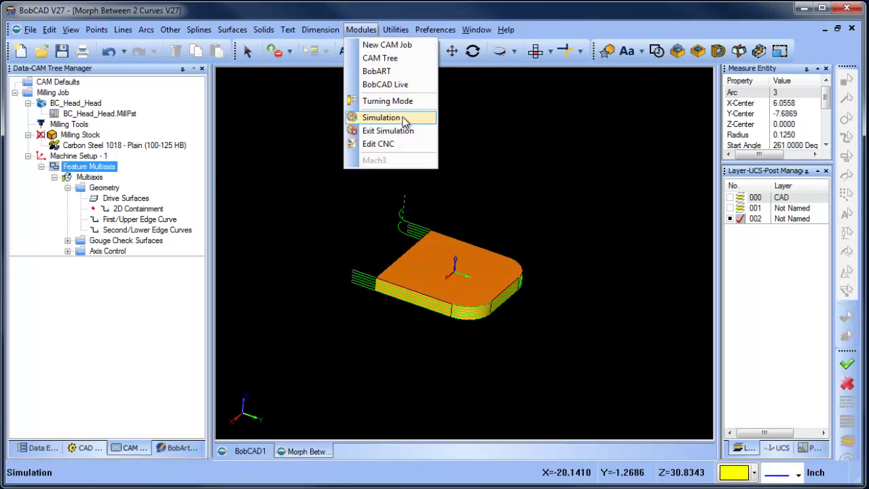
pyautogui.click(380, 169)
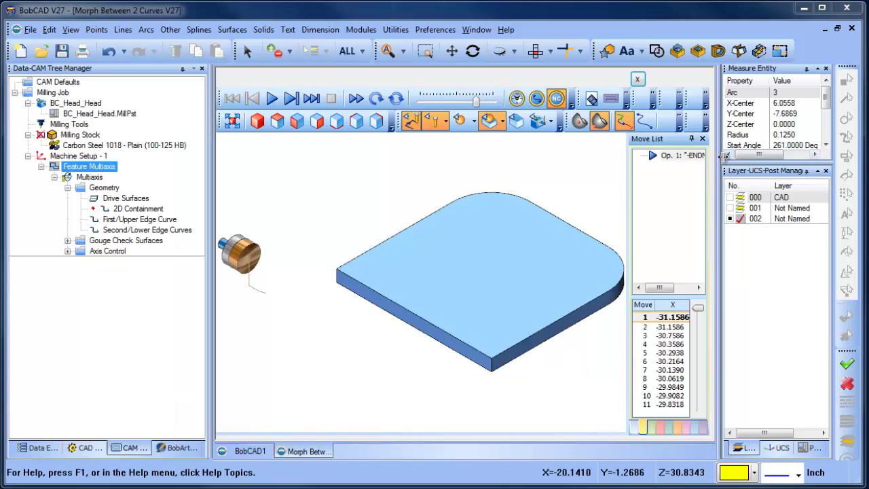
pyautogui.moveTo(732, 154); pyautogui.dragTo(785, 155)
pyautogui.click(716, 101)
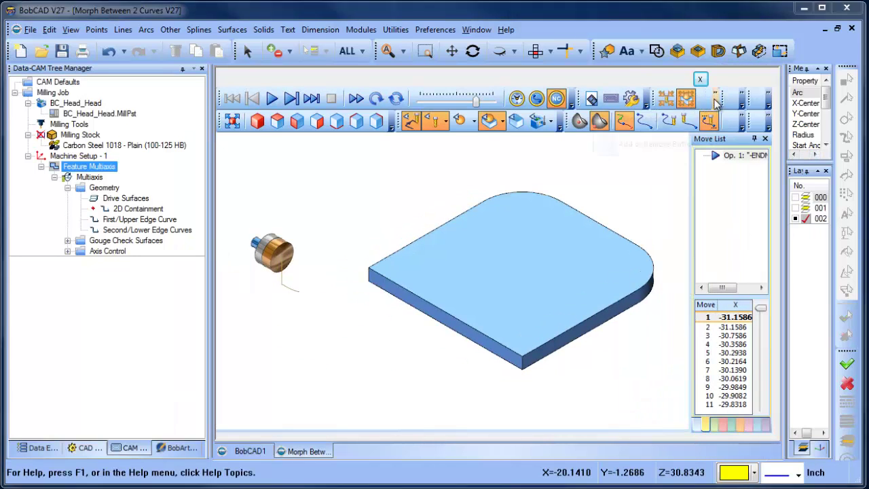
# Display the machine model in the simulation and get a close view of the tool head and plate
pyautogui.click(638, 120)
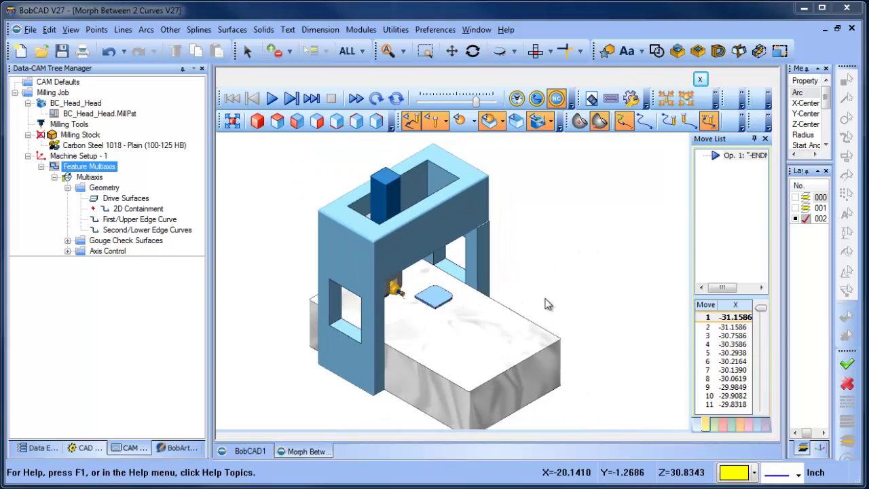
pyautogui.moveTo(547, 304); pyautogui.dragTo(412, 279, button='middle')
pyautogui.scroll(5, 413, 271)
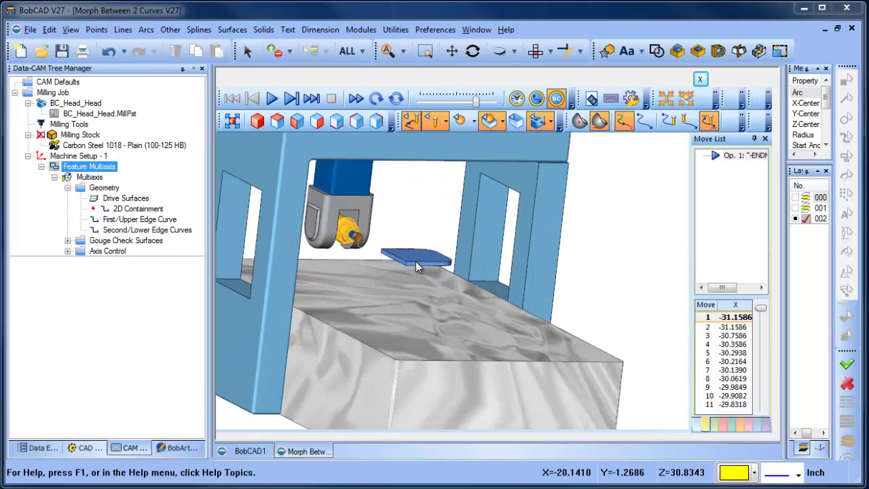
pyautogui.scroll(-3, 443, 278)
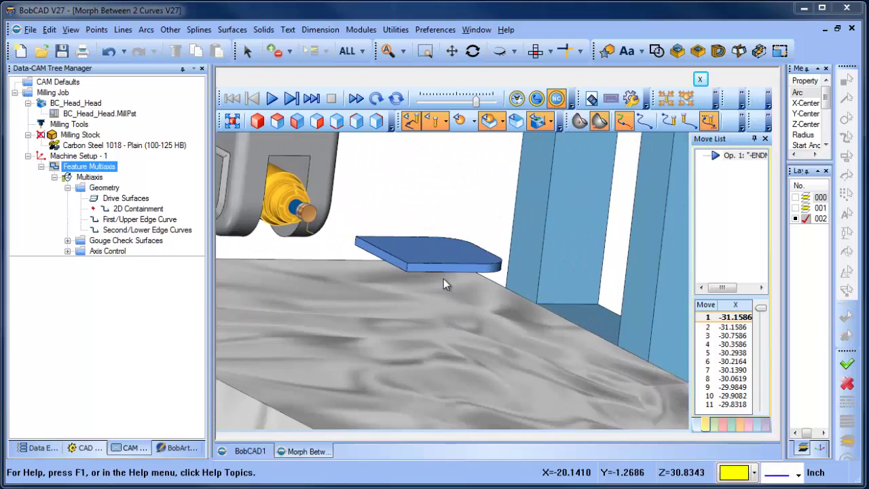
pyautogui.moveTo(479, 317); pyautogui.dragTo(499, 319, button='middle')
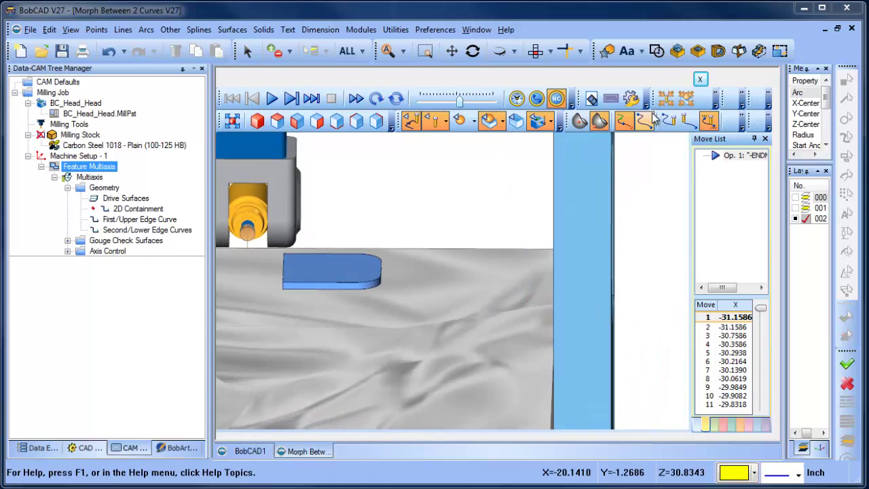
# Run the simulation at a reduced speed with the machine hidden and the view focused on the workpiece
pyautogui.click(686, 98)
pyautogui.scroll(-2, 384, 215)
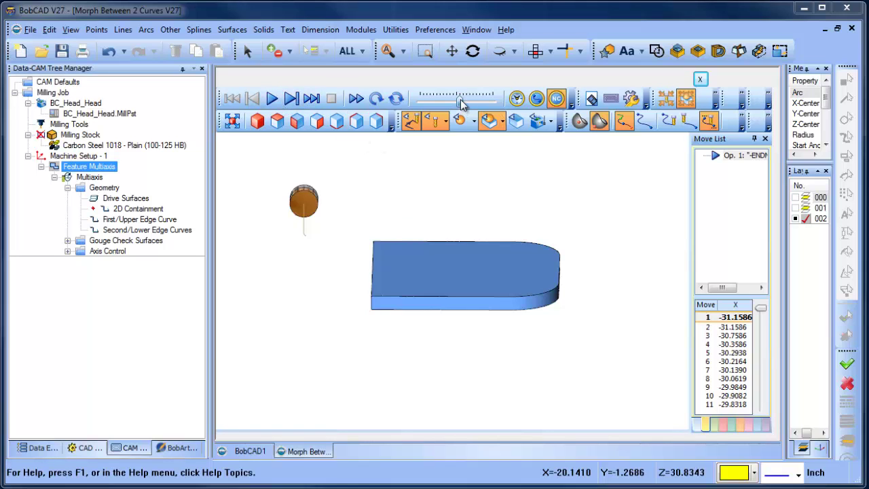
pyautogui.click(272, 98)
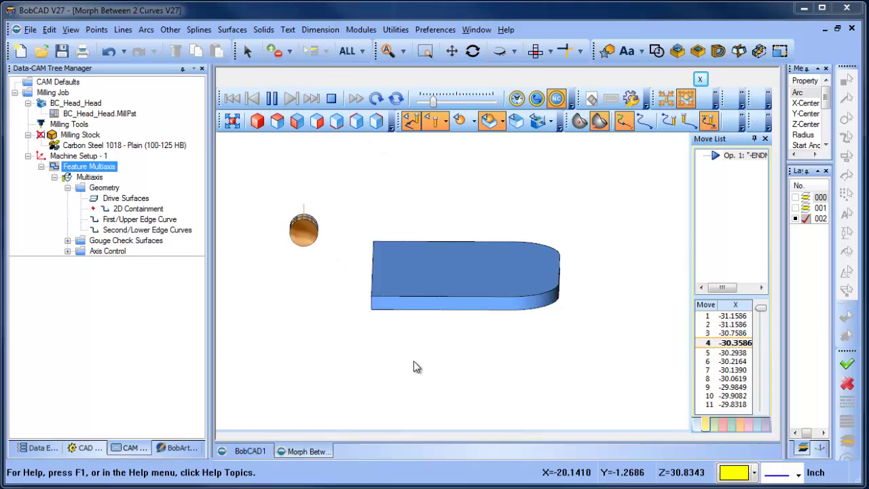
pyautogui.moveTo(415, 360); pyautogui.dragTo(513, 335, button='middle')
pyautogui.scroll(-1, 513, 334)
pyautogui.moveTo(536, 367); pyautogui.dragTo(538, 378, button='middle')
pyautogui.scroll(1, 416, 301)
pyautogui.scroll(-3, 376, 267)
pyautogui.moveTo(372, 367); pyautogui.dragTo(355, 359, button='middle')
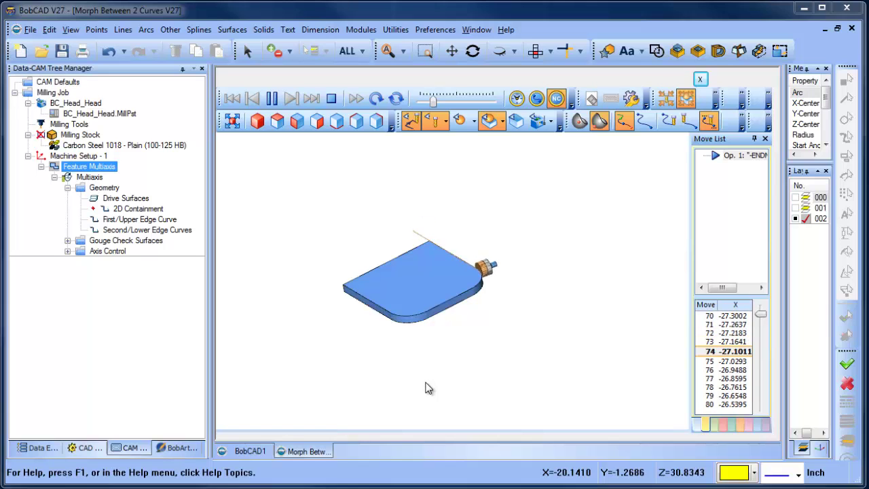
# Refocus the running simulation on the workpiece to watch the cutter follow the plate's side walls
pyautogui.click(687, 99)
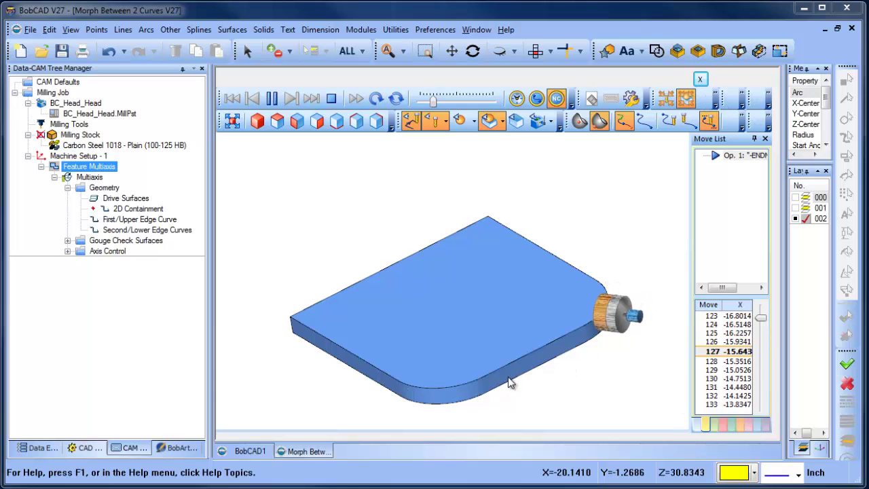
pyautogui.scroll(-1, 392, 252)
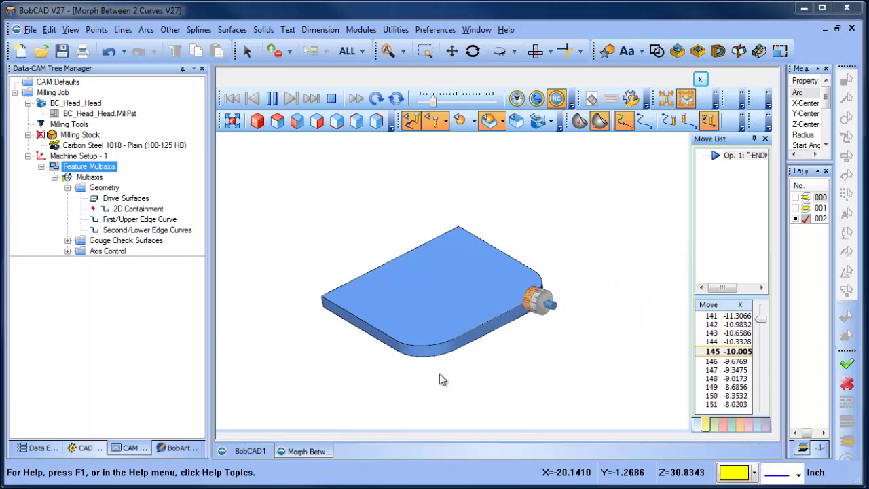
pyautogui.scroll(-1, 468, 386)
# Apply Machine Focus with the machine model shown and examine the tool head's motion around the plate
pyautogui.click(715, 103)
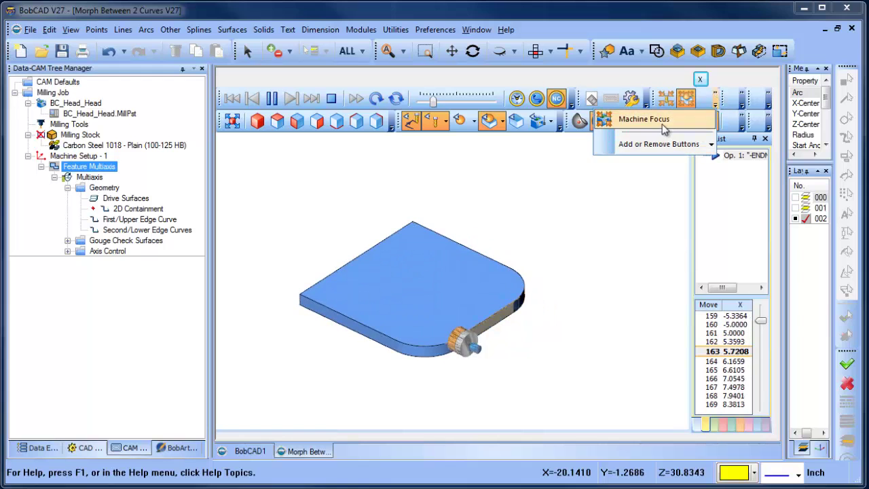
pyautogui.click(662, 122)
pyautogui.moveTo(490, 403); pyautogui.dragTo(514, 374, button='middle')
pyautogui.scroll(-2, 433, 304)
pyautogui.scroll(3, 432, 303)
pyautogui.moveTo(396, 362); pyautogui.dragTo(374, 288, button='middle')
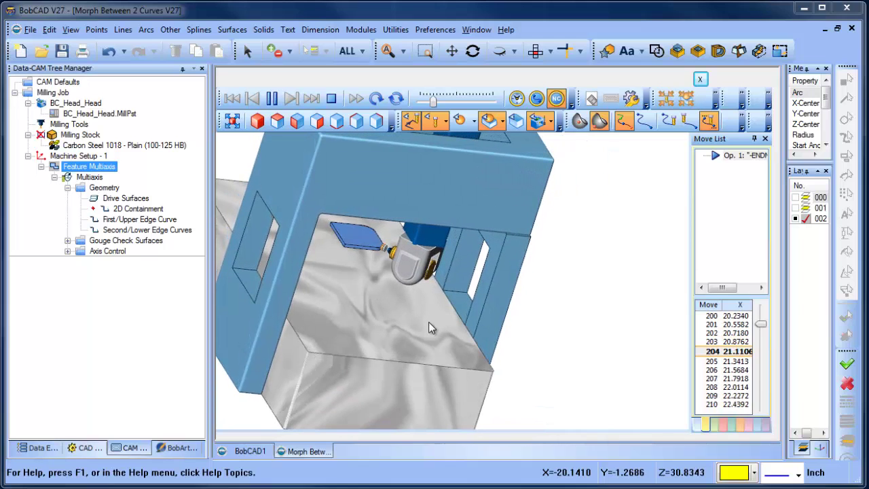
# Return the simulation focus to the workpiece and hide the machine model to show only the plate and cutter
pyautogui.click(686, 99)
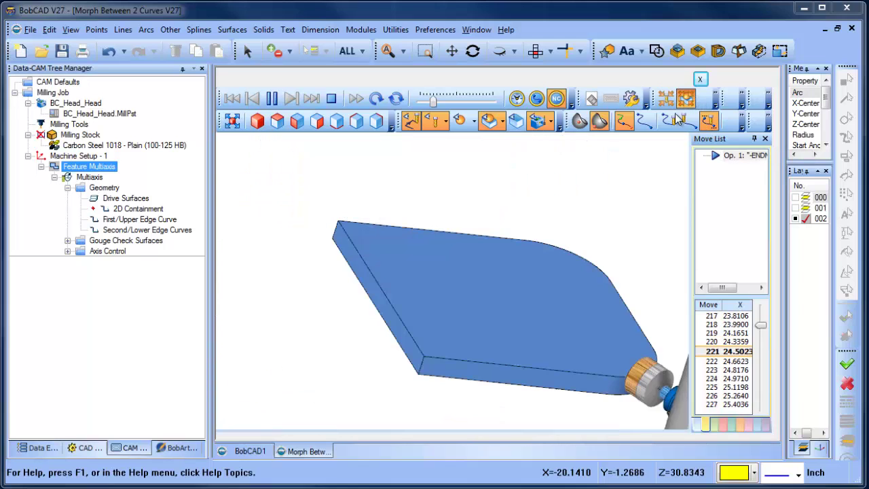
pyautogui.moveTo(509, 310); pyautogui.dragTo(449, 294, button='middle')
pyautogui.scroll(-3, 460, 290)
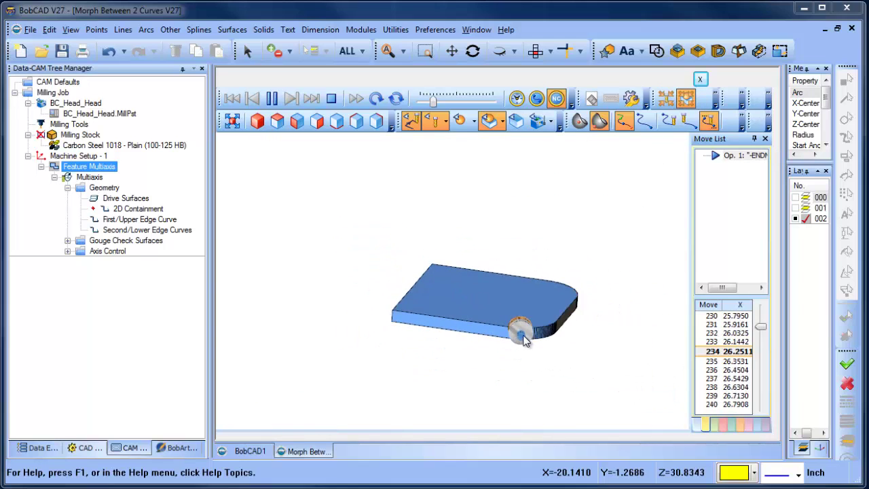
pyautogui.scroll(1, 523, 337)
# Speed up the simulation to finish the toolpath and select Second/Lower Edge Curves under the feature's geometry
pyautogui.moveTo(433, 100); pyautogui.dragTo(470, 102)
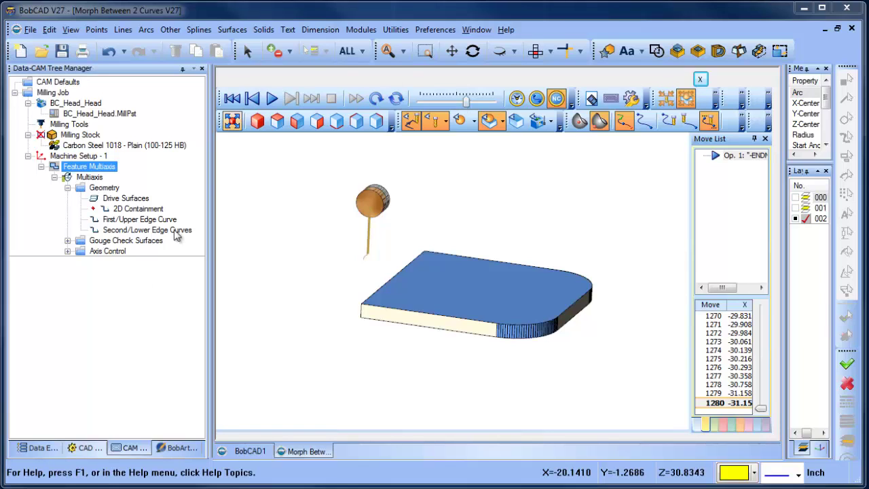
pyautogui.click(147, 229)
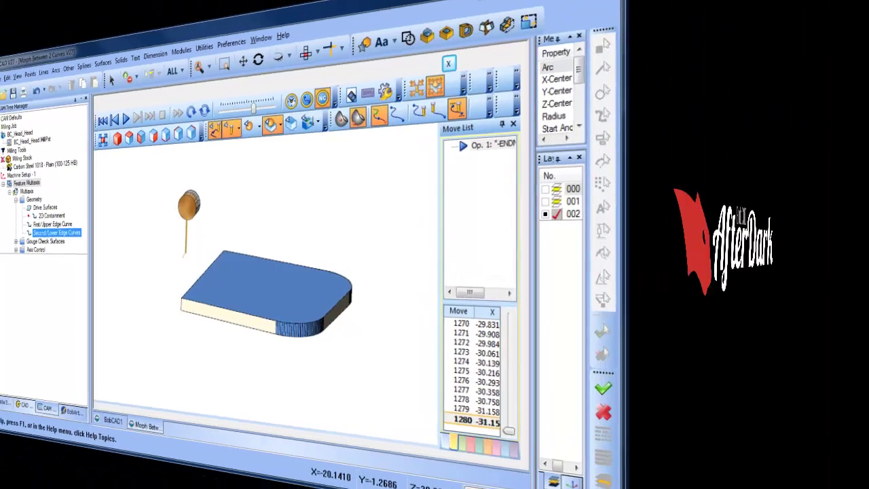